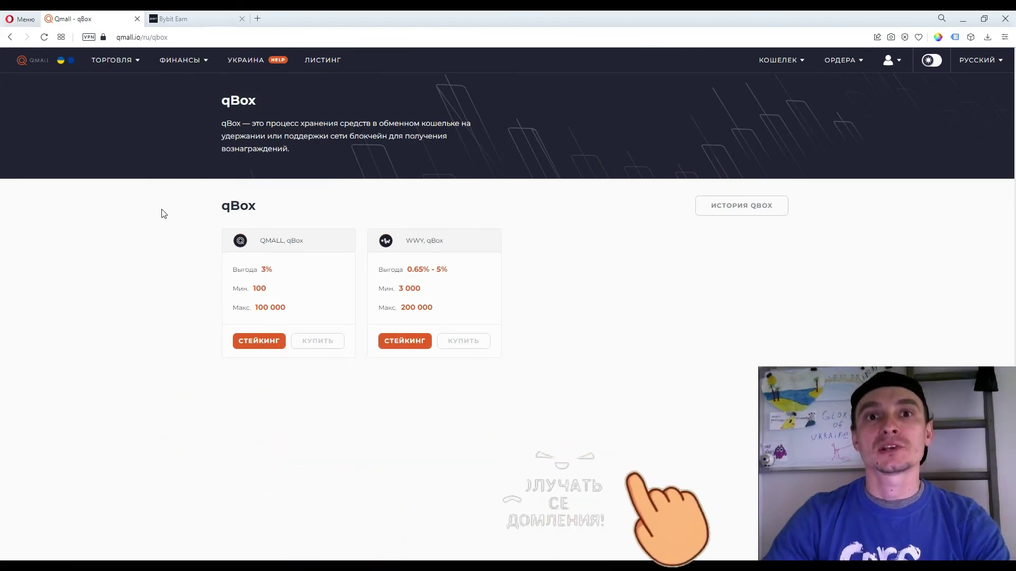
# Look briefly at the Bybit Earn page, return to Qmall's qBox page and check the QMALL plan's benefit rate.
pyautogui.click(197, 19)
pyautogui.moveTo(229, 60)
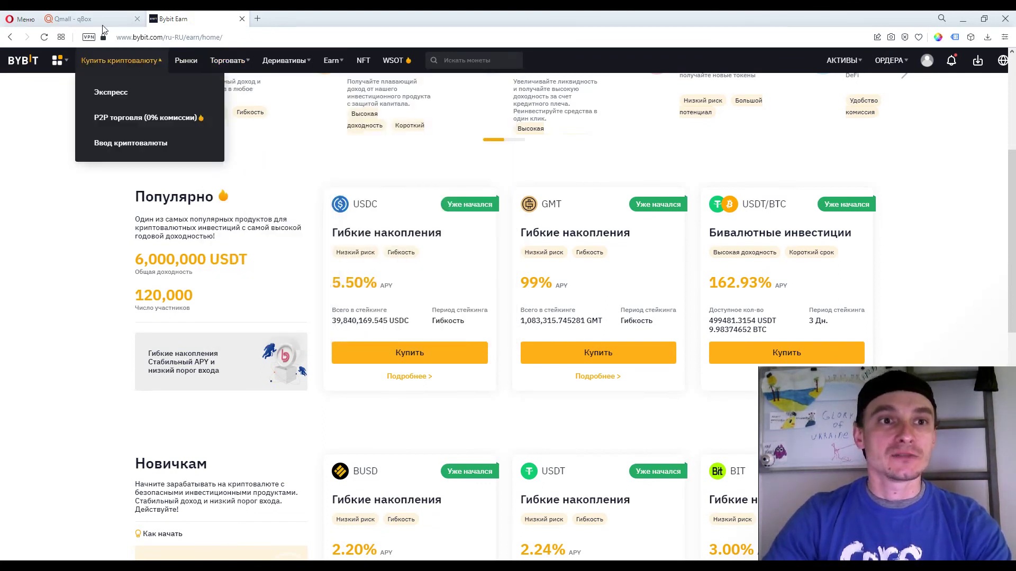
pyautogui.click(85, 19)
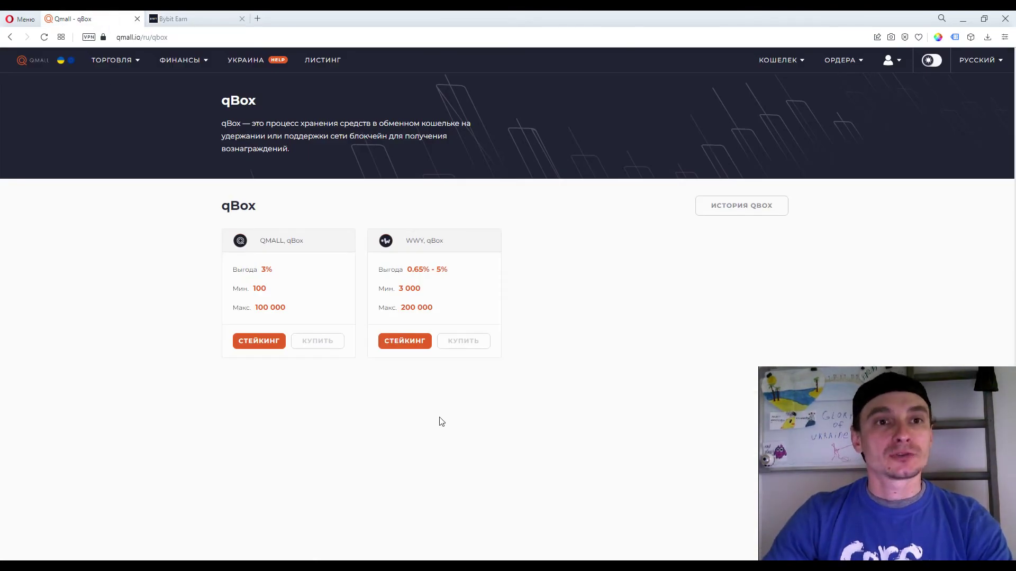
pyautogui.doubleClick(267, 269)
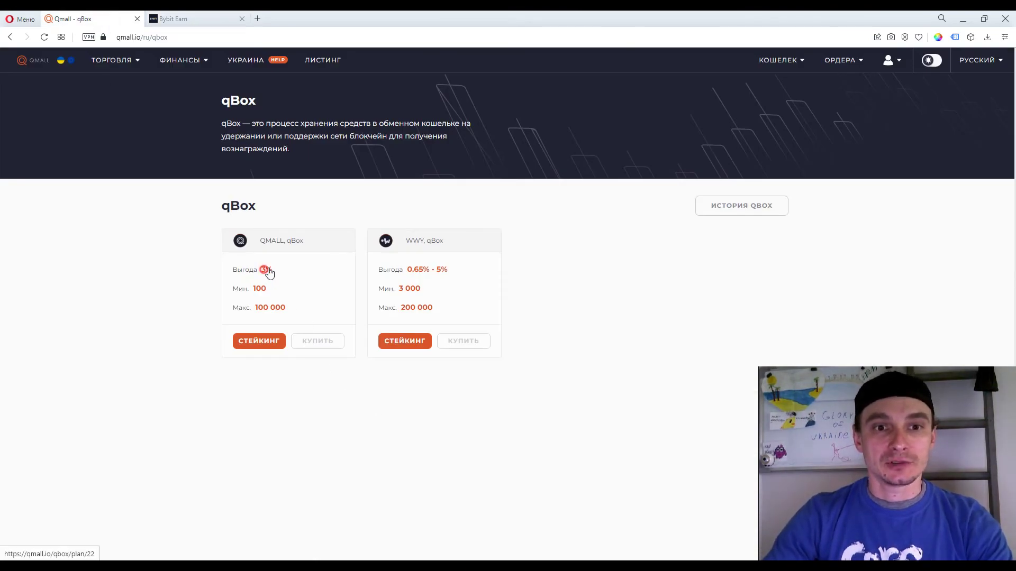
pyautogui.click(282, 280)
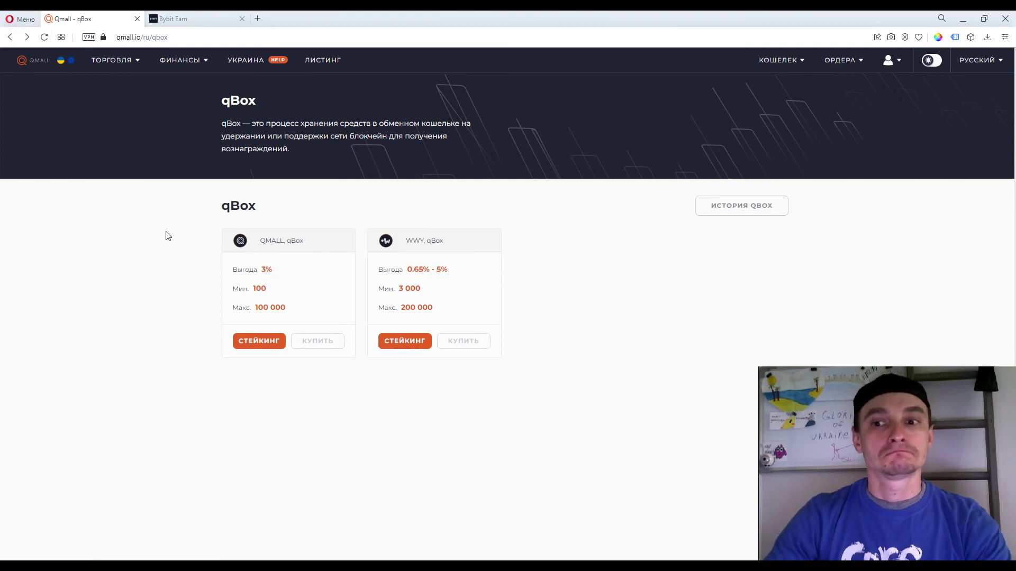
# Switch to the Bybit Earn page and examine the APY of the popular USDC, GMT and USDT/BTC offers.
pyautogui.click(196, 18)
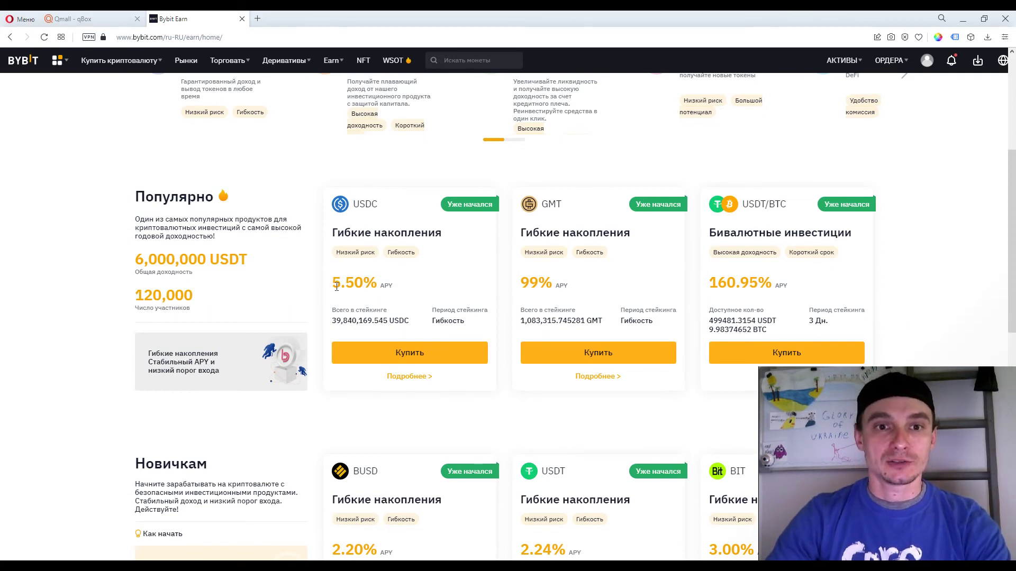
pyautogui.moveTo(336, 286); pyautogui.dragTo(365, 288)
pyautogui.click(371, 291)
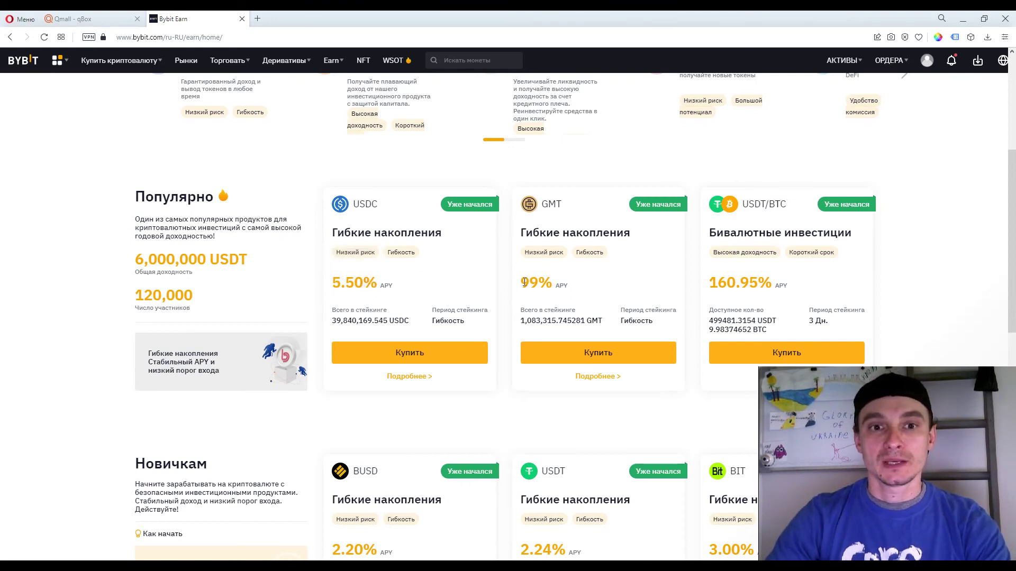
pyautogui.moveTo(524, 282)
pyautogui.mouseDown()
pyautogui.moveTo(540, 283)
pyautogui.moveTo(522, 283)
pyautogui.mouseUp()
pyautogui.click(479, 298)
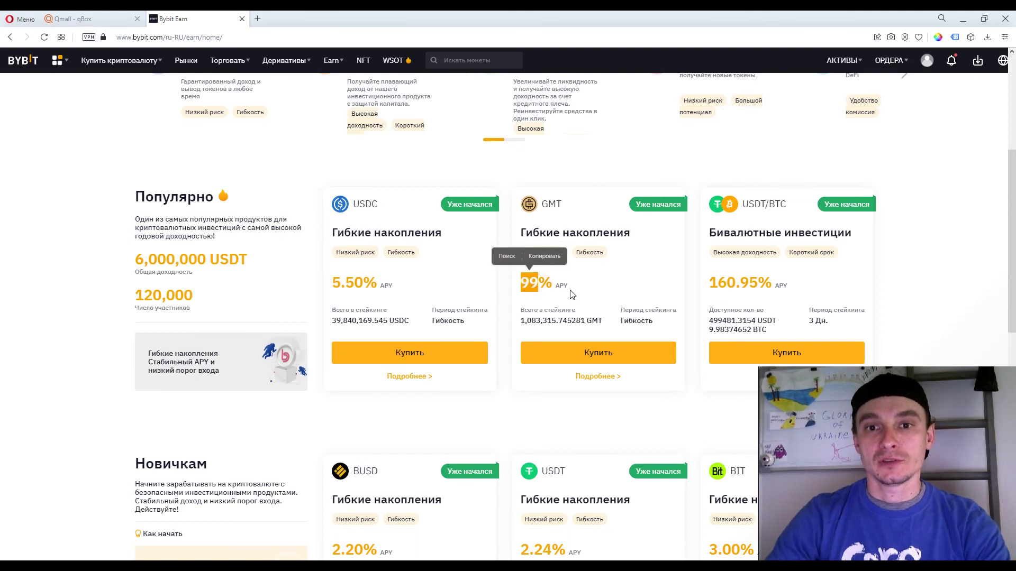
pyautogui.click(540, 201)
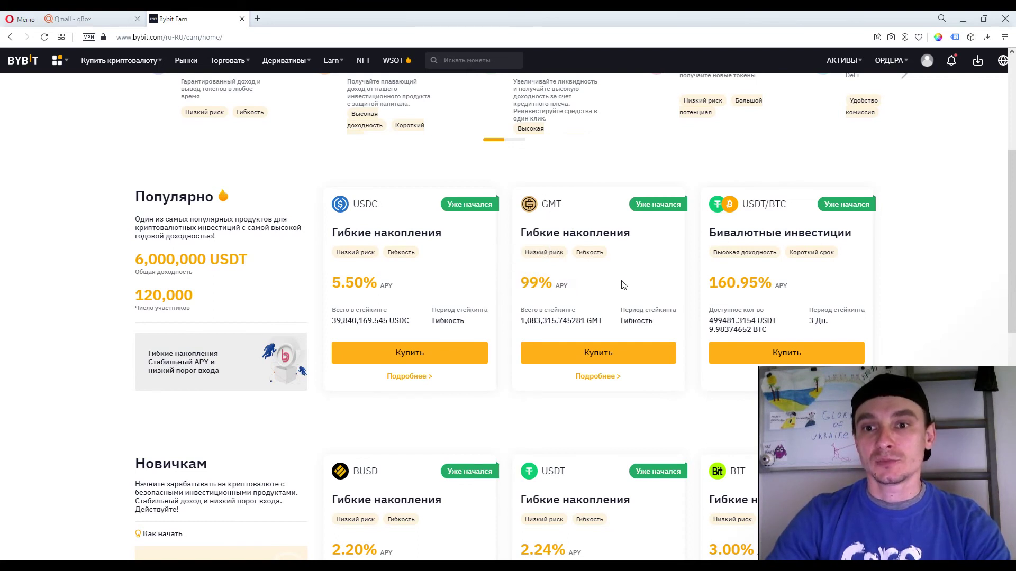
pyautogui.moveTo(714, 280); pyautogui.dragTo(747, 292)
pyautogui.click(747, 292)
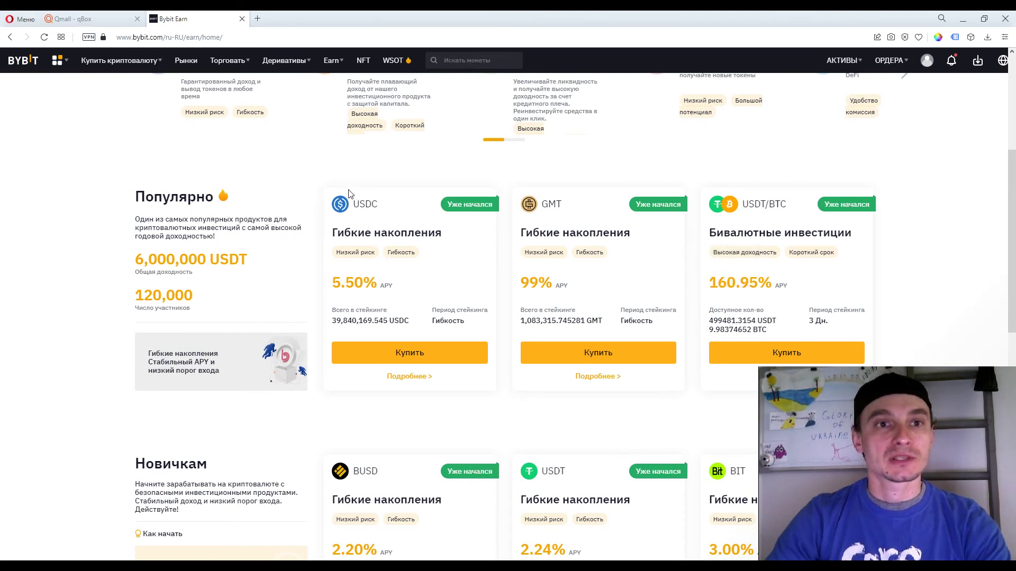
# Return to Qmall, open the QMALL qBox plan, and switch its automatic withdrawal on and back off.
pyautogui.click(74, 19)
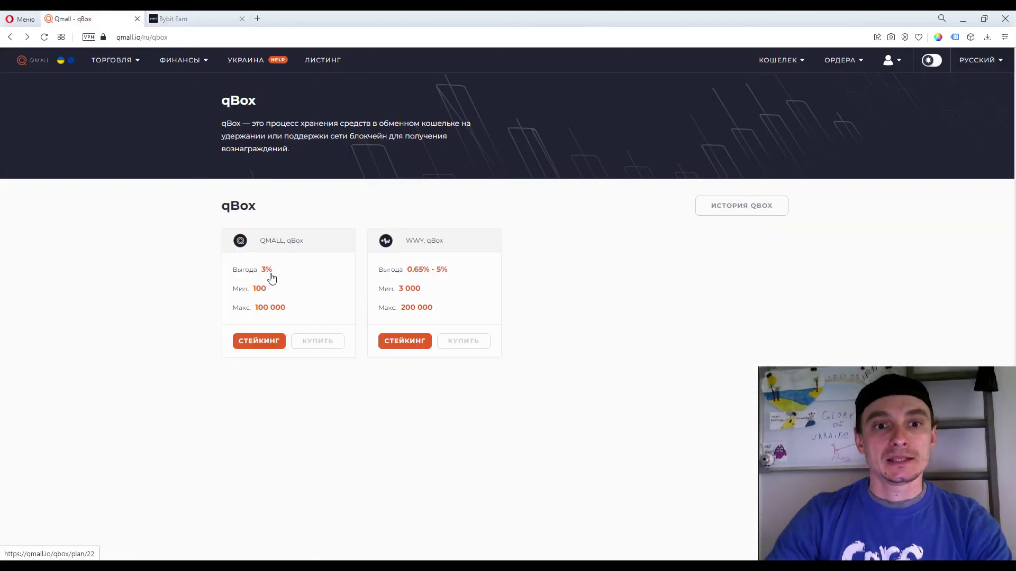
pyautogui.click(306, 284)
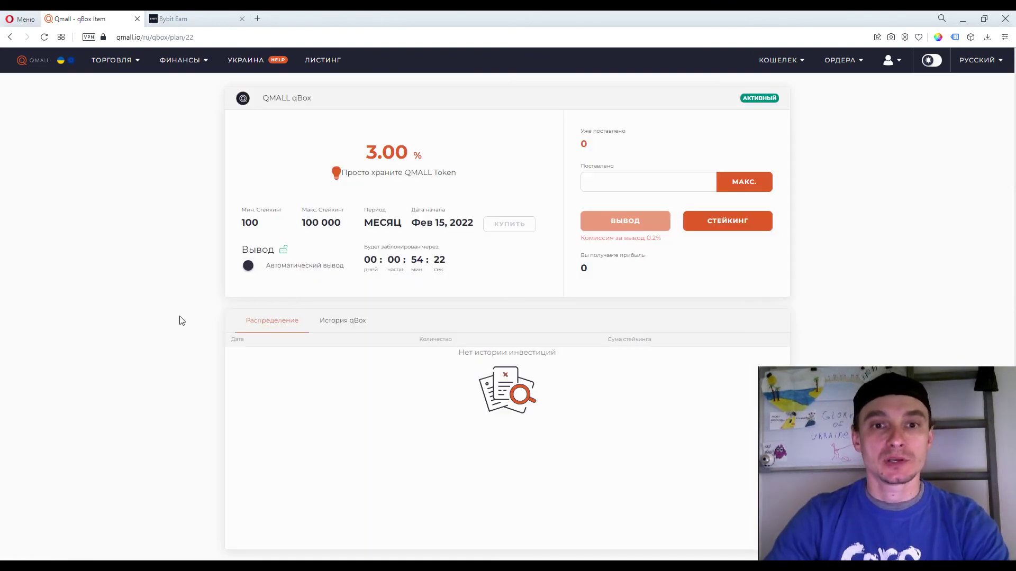
pyautogui.click(249, 268)
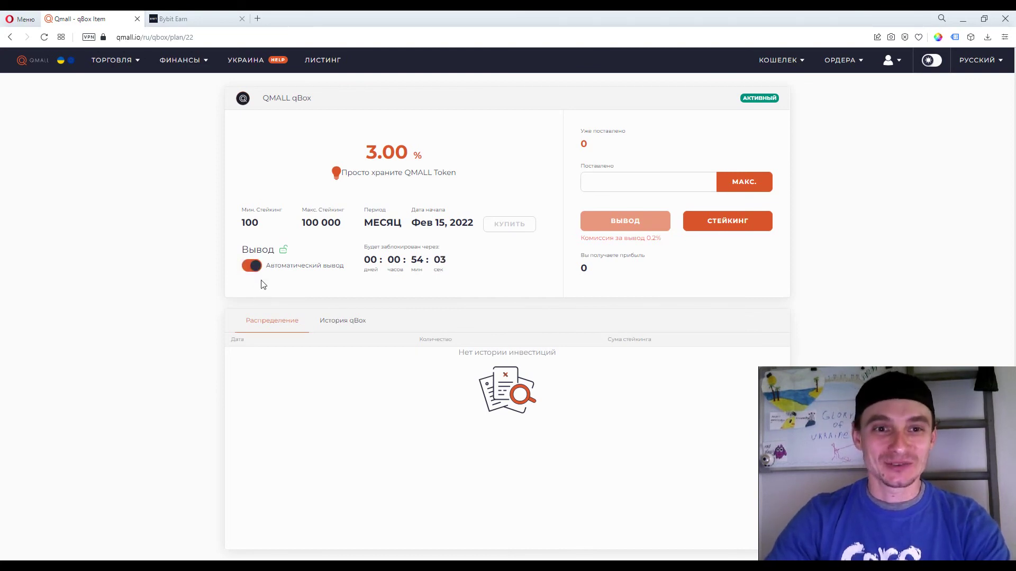
pyautogui.click(290, 271)
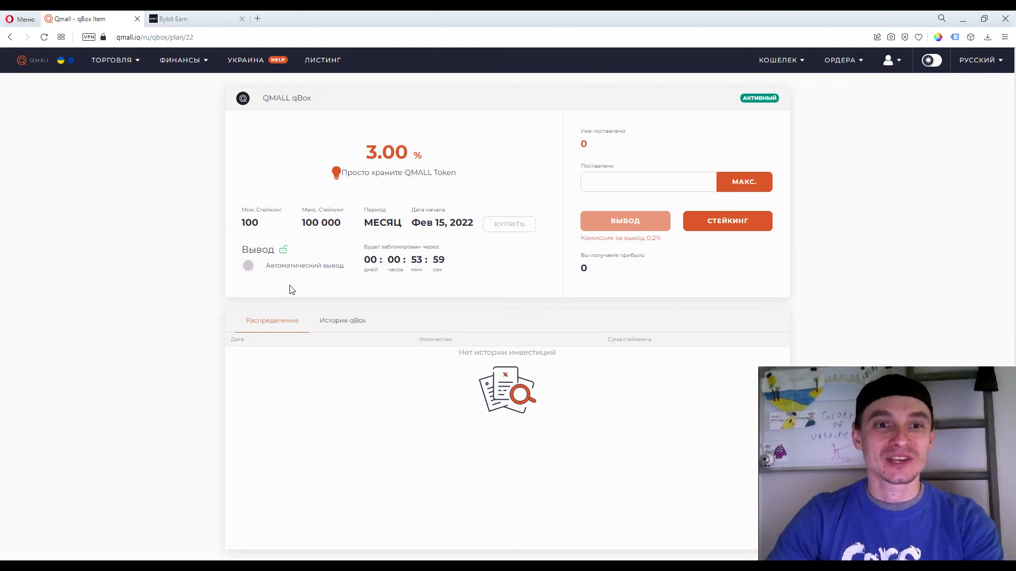
# Examine the minimum stake and the token-holding description of the QMALL qBox plan.
pyautogui.moveTo(244, 220); pyautogui.dragTo(267, 226)
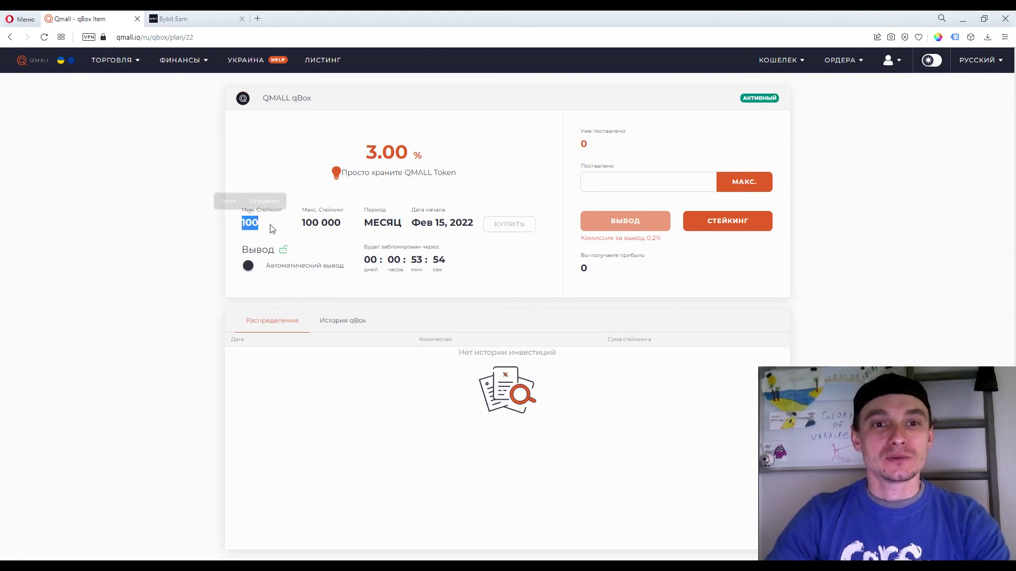
pyautogui.click(272, 228)
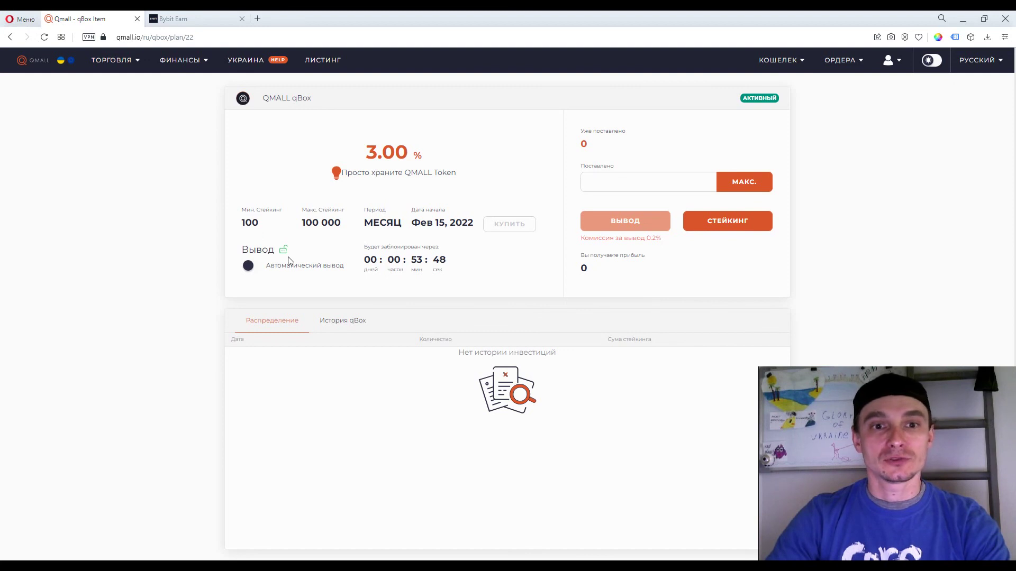
pyautogui.moveTo(369, 173); pyautogui.dragTo(419, 173)
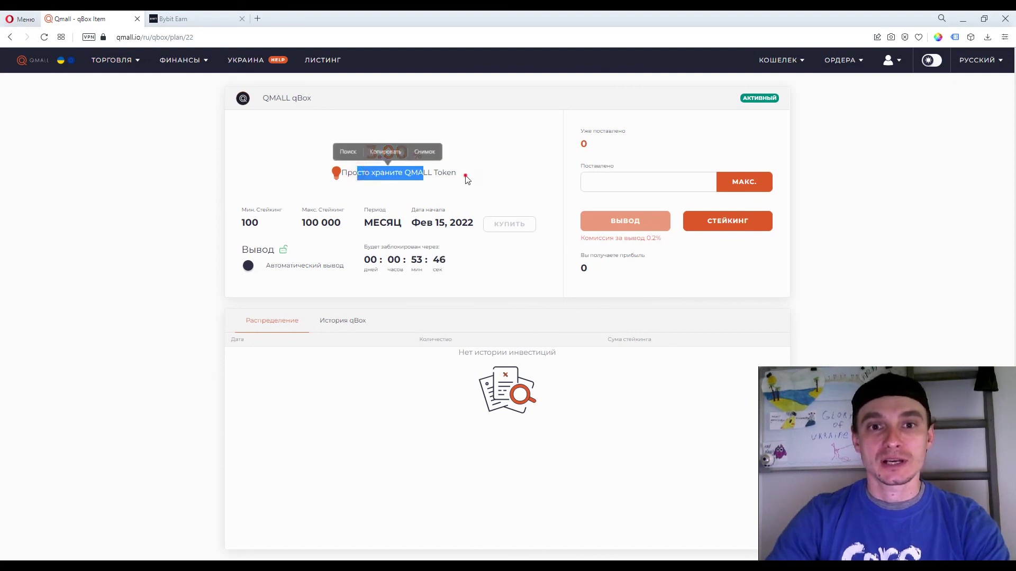
pyautogui.click(465, 176)
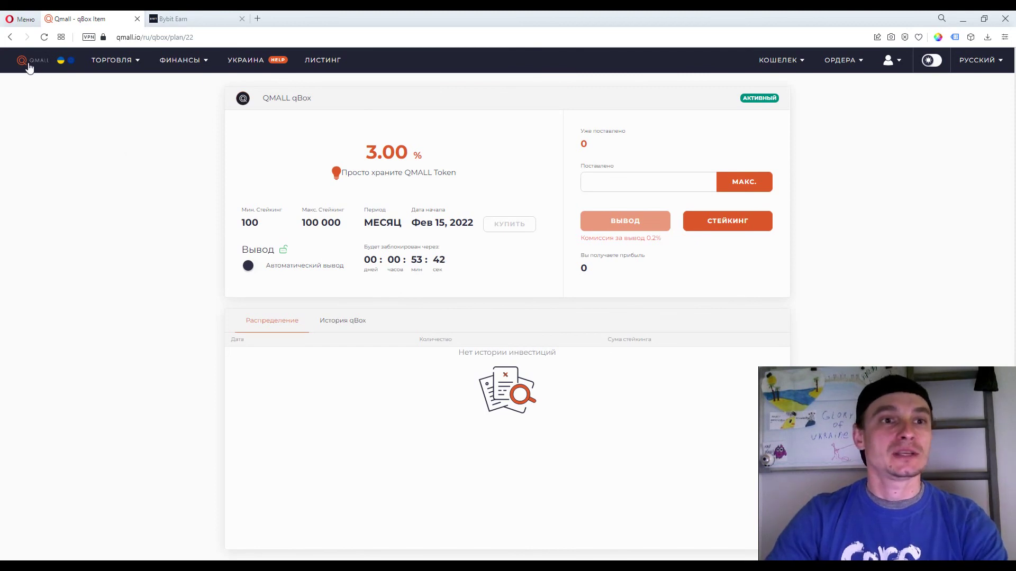
# Open the 4.00 % monthly WWY qBox plan and examine its withdrawal lock and rate.
pyautogui.click(10, 37)
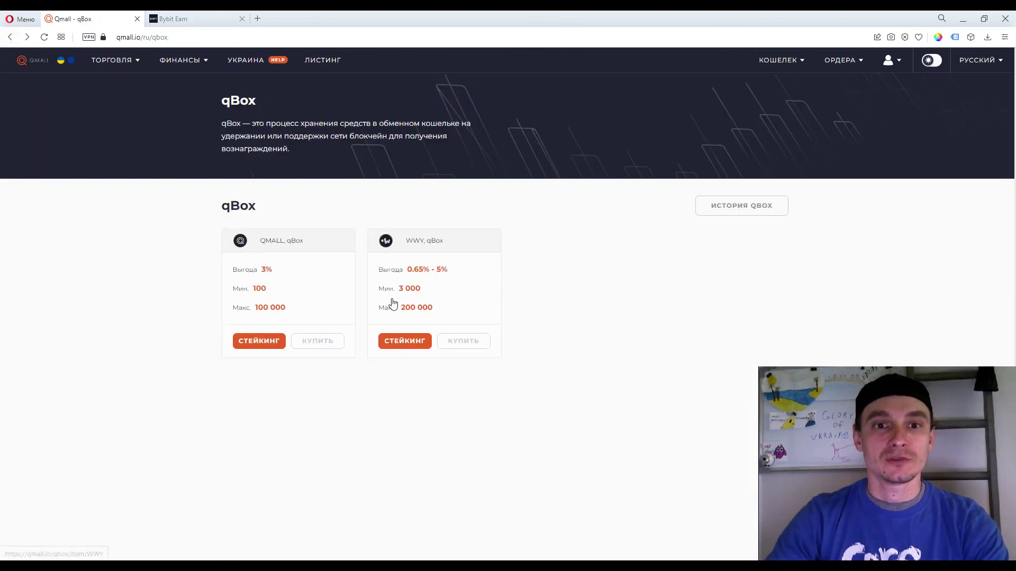
pyautogui.click(446, 282)
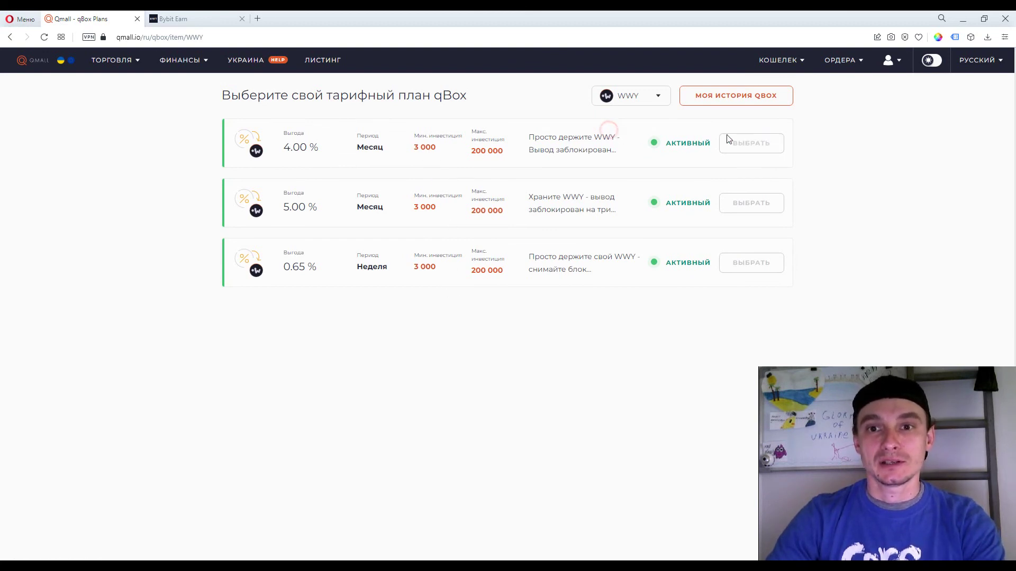
pyautogui.click(758, 138)
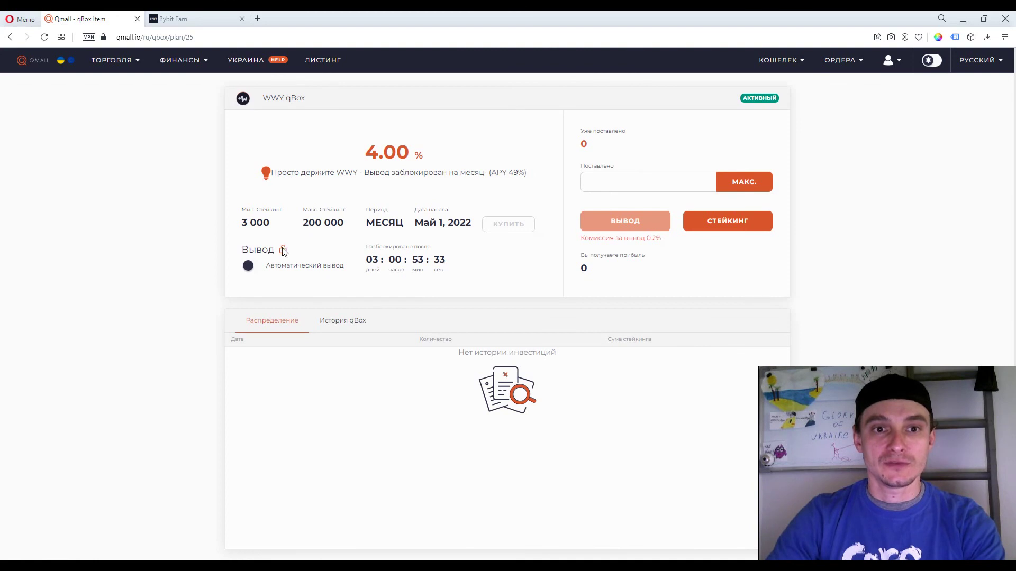
pyautogui.click(301, 248)
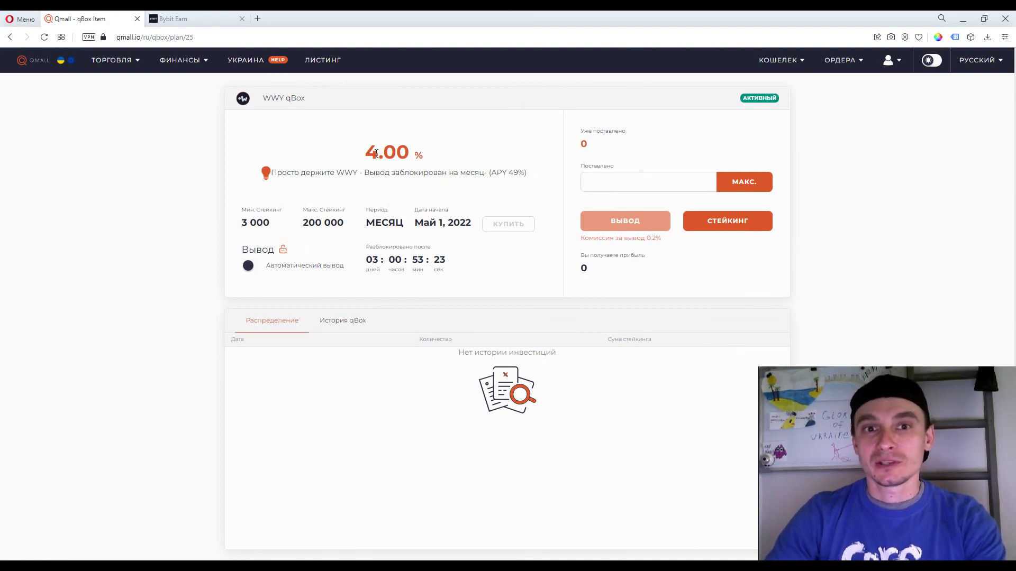
pyautogui.moveTo(369, 152); pyautogui.dragTo(431, 165)
pyautogui.click(431, 160)
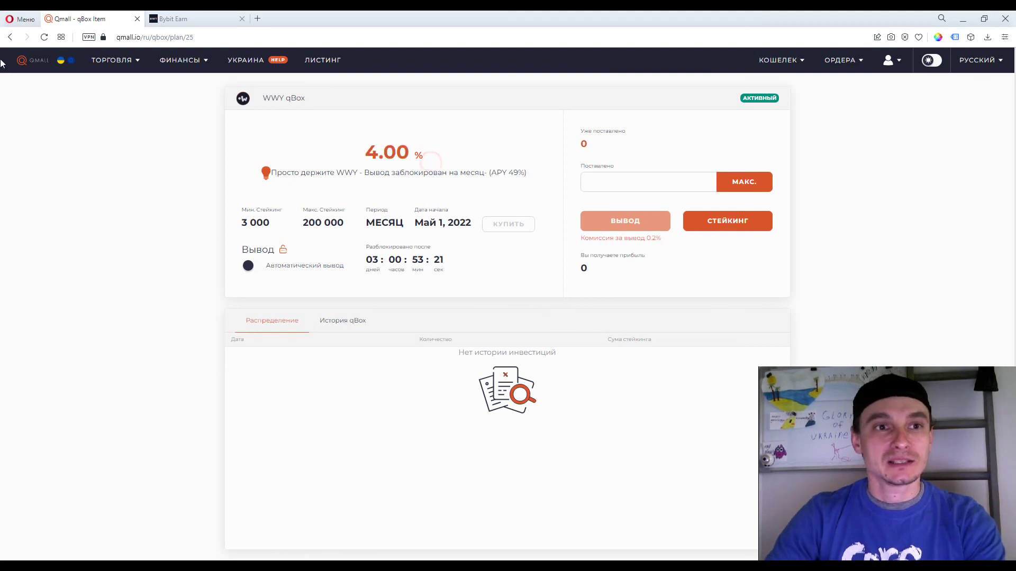
# Reopen the 4.00 % WWY plan and check its stated APY by multiplying 4 by 12 in the calculator.
pyautogui.click(10, 38)
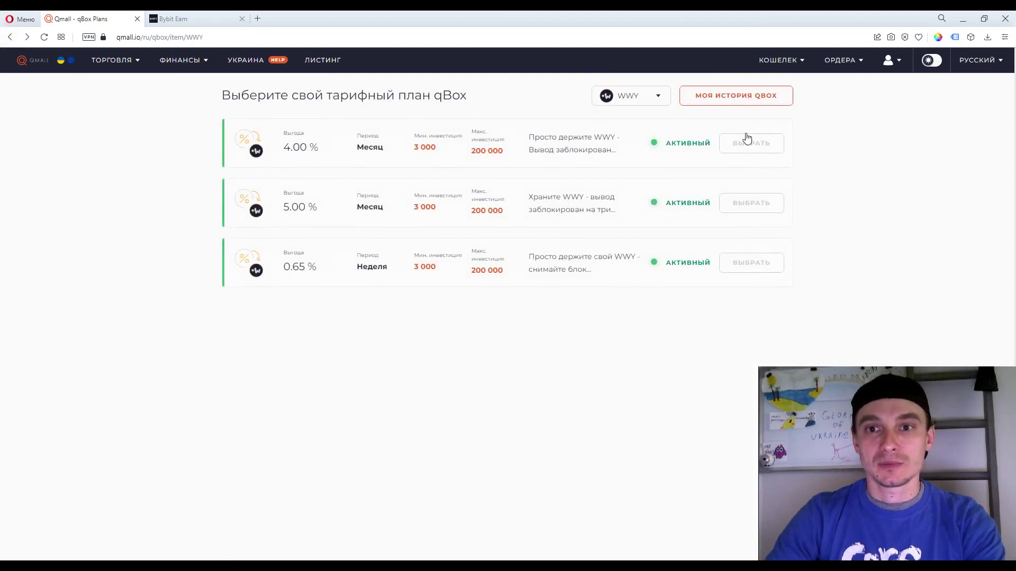
pyautogui.click(751, 141)
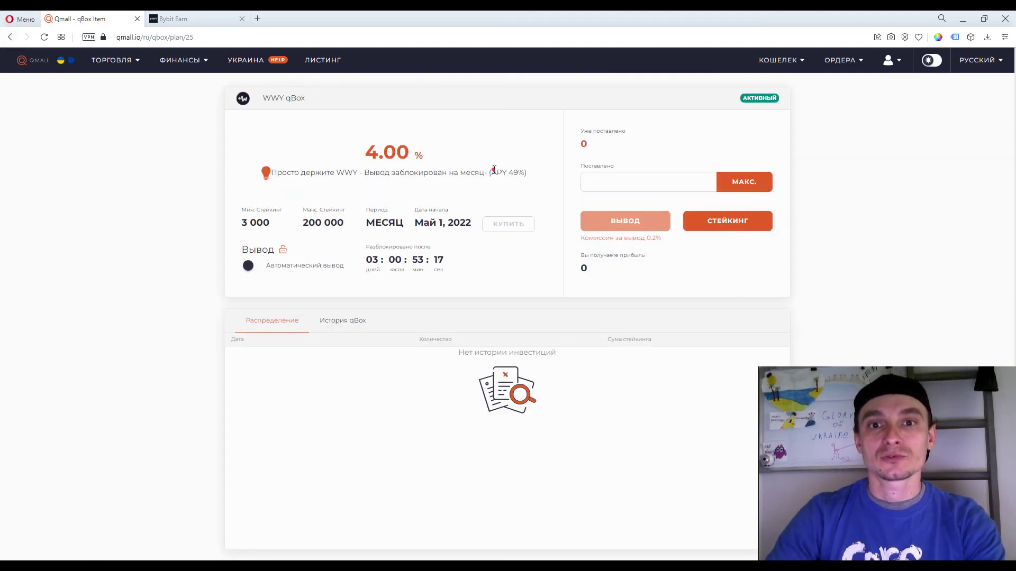
pyautogui.moveTo(493, 169); pyautogui.dragTo(527, 174)
pyautogui.click(531, 178)
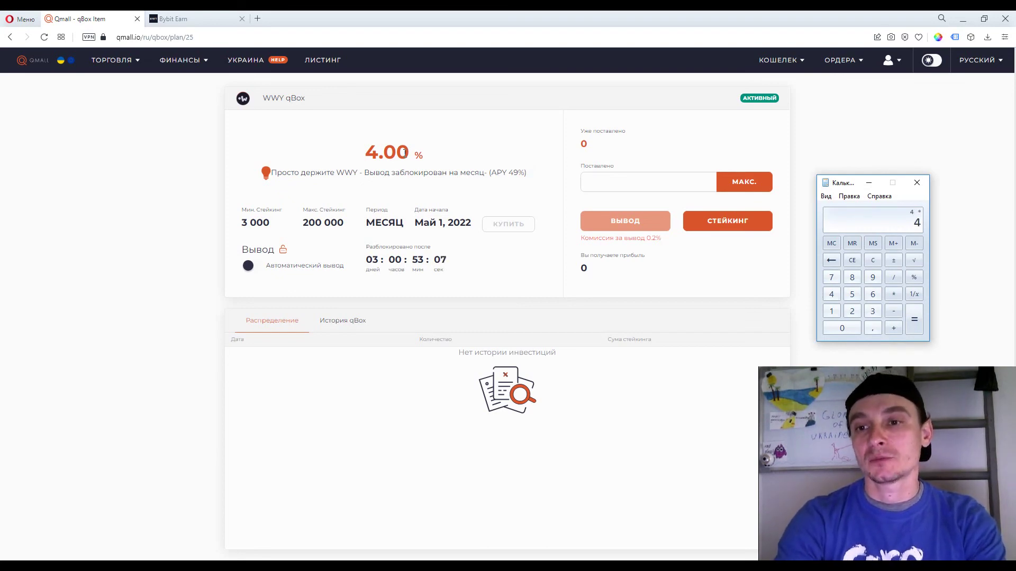
pyautogui.write('*1')
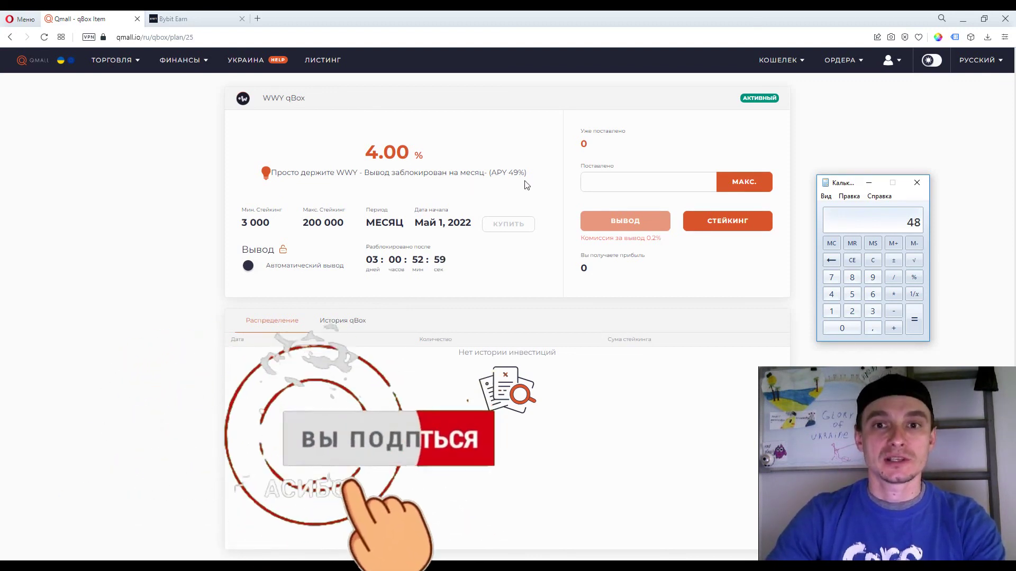
pyautogui.click(924, 185)
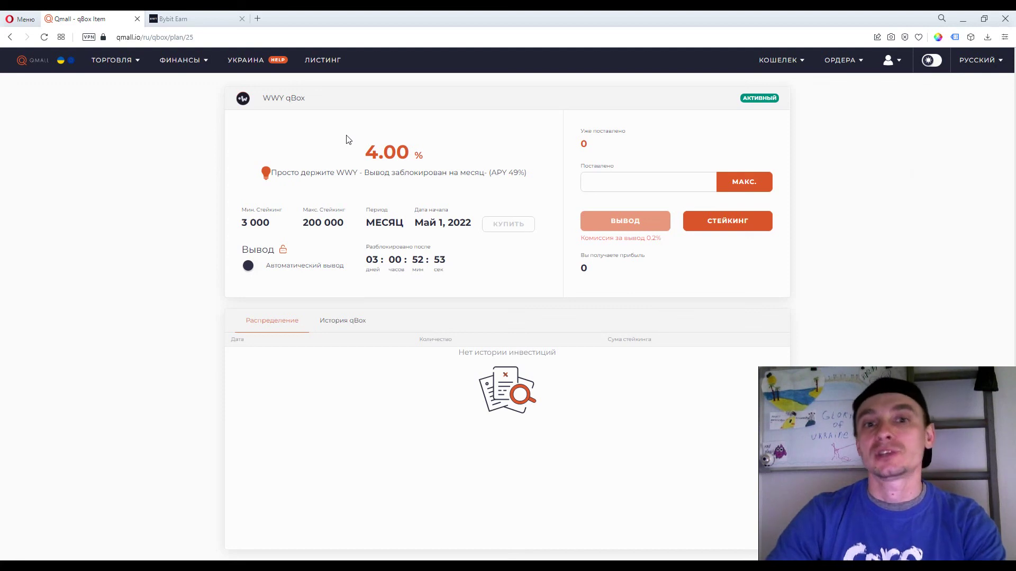
# Reopen the QMALL qBox plan and fill its staking amount with the maximum available, 101,25.
pyautogui.click(11, 37)
pyautogui.click(14, 39)
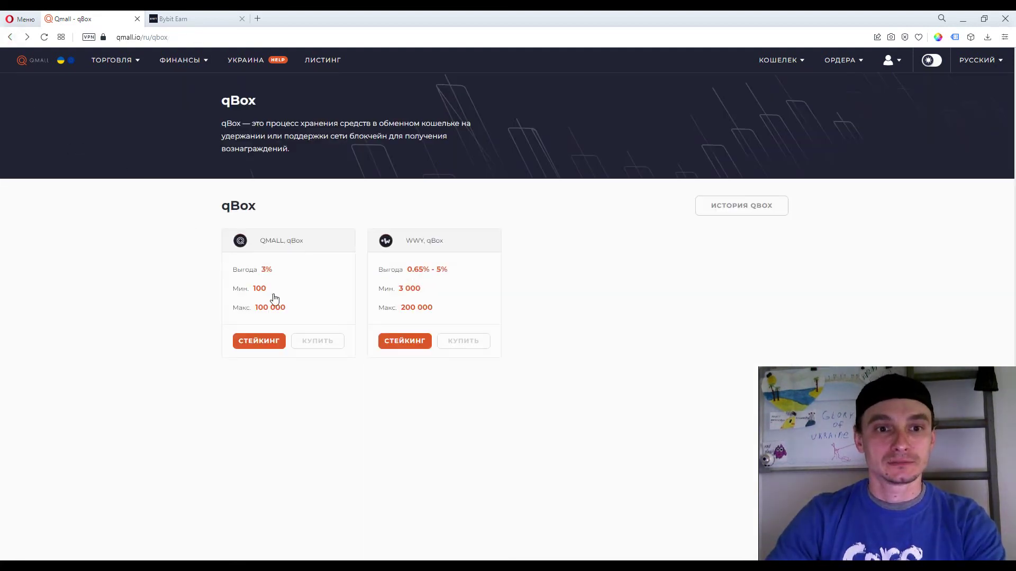
pyautogui.click(306, 299)
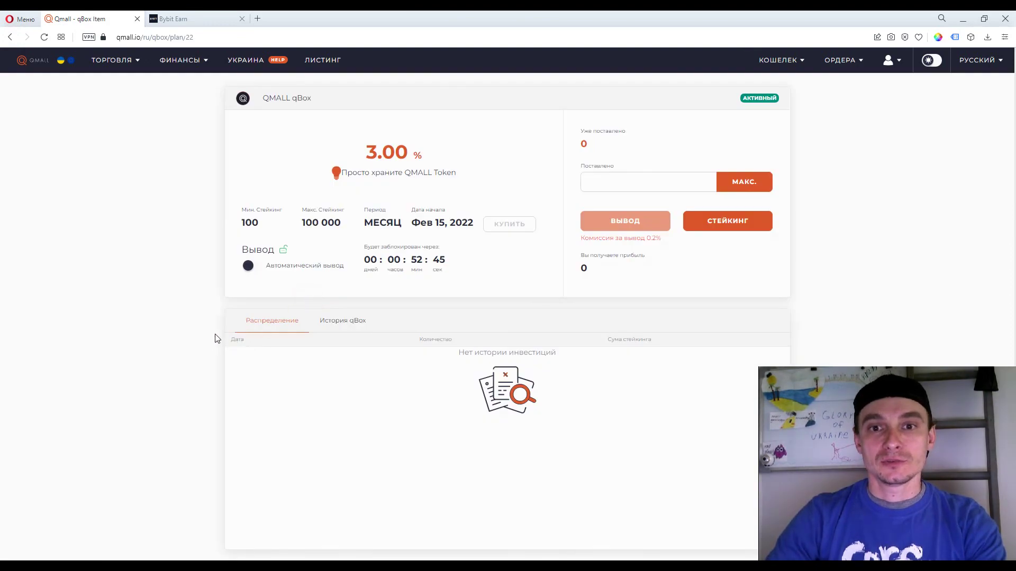
pyautogui.click(741, 181)
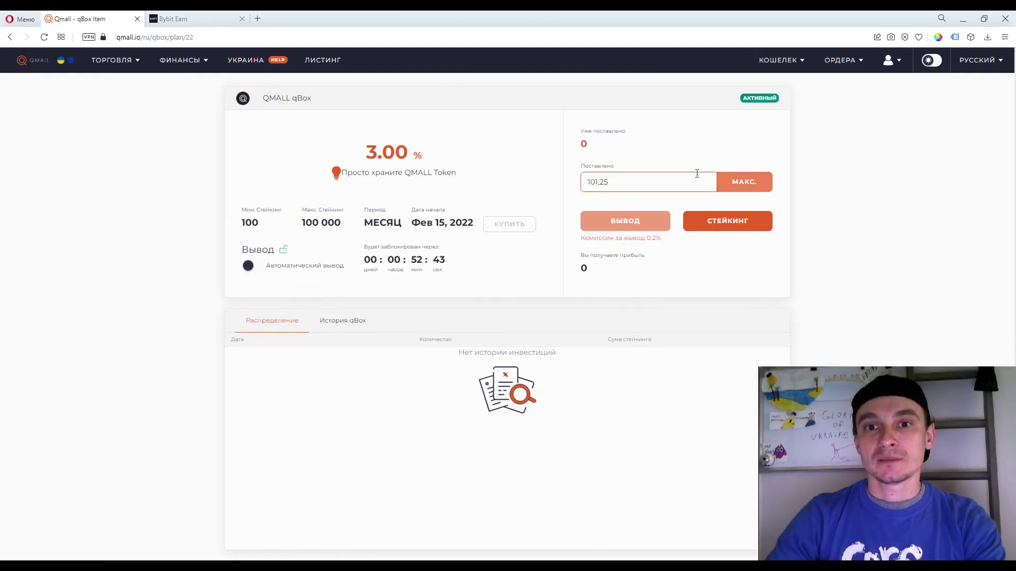
pyautogui.click(708, 148)
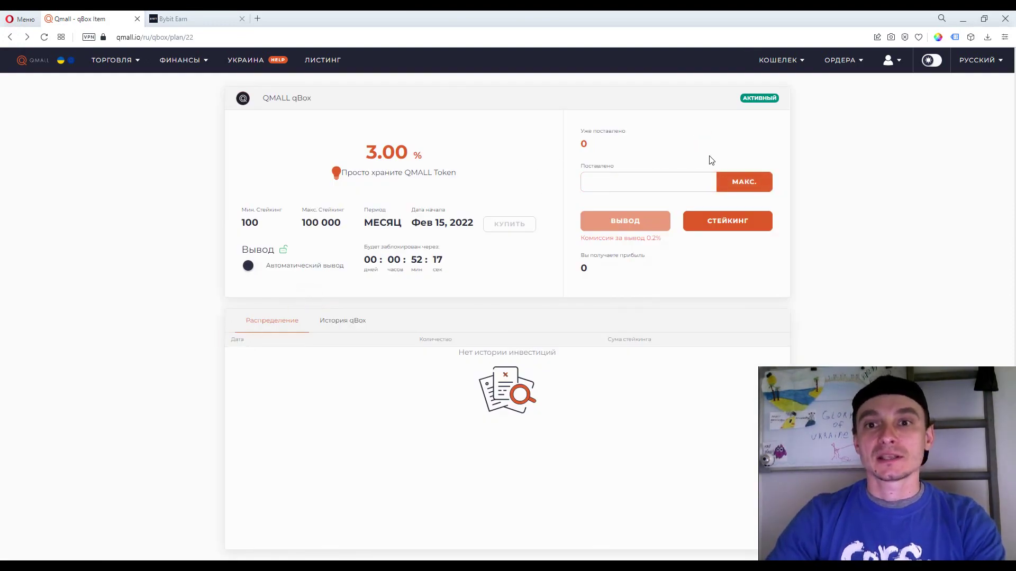
pyautogui.click(744, 184)
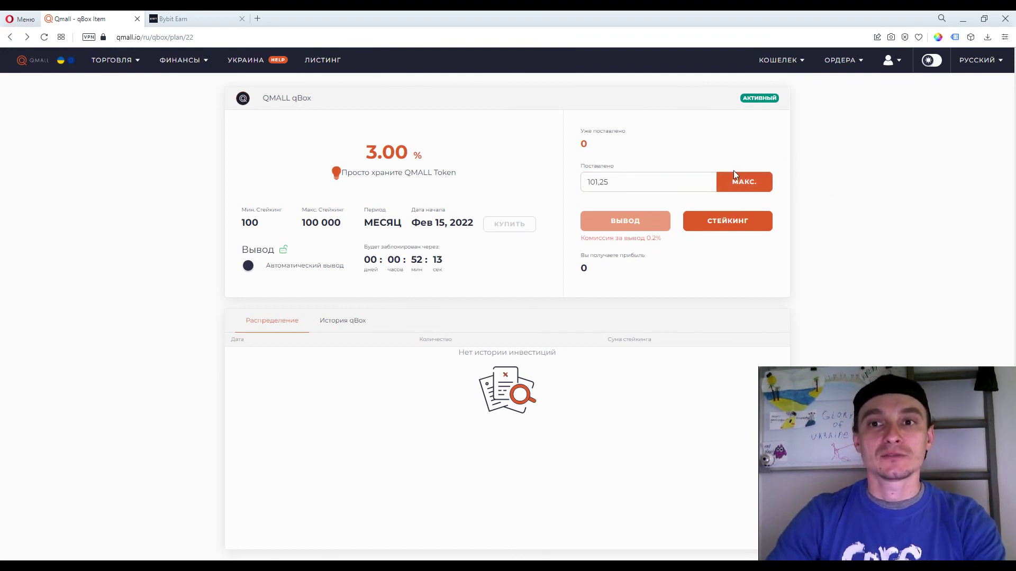
# Transfer all 101,25 QMALL to the trading balance, return to the QMALL qBox plan and fill its staking amount with the maximum available.
pyautogui.moveTo(779, 62)
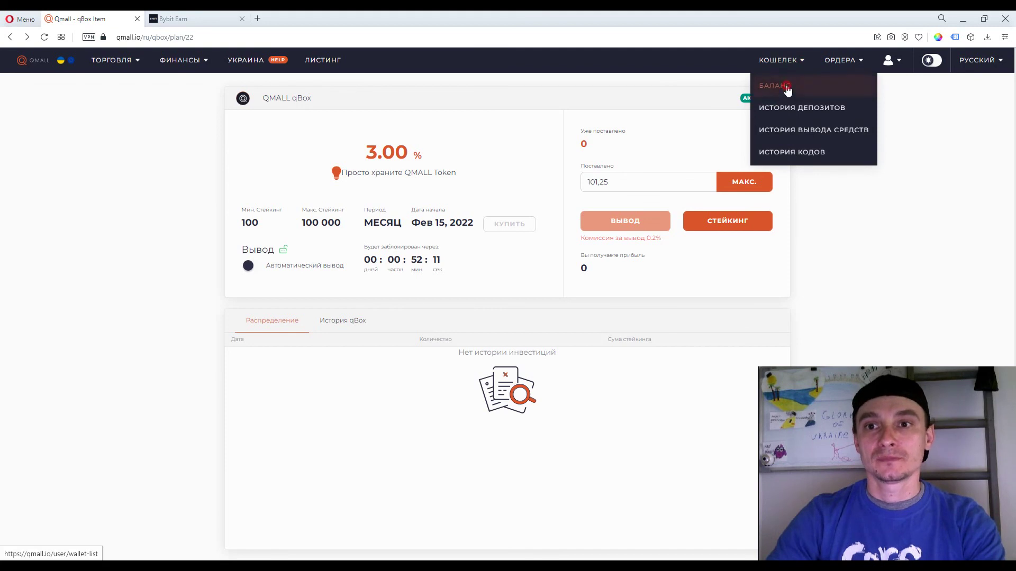
pyautogui.click(783, 88)
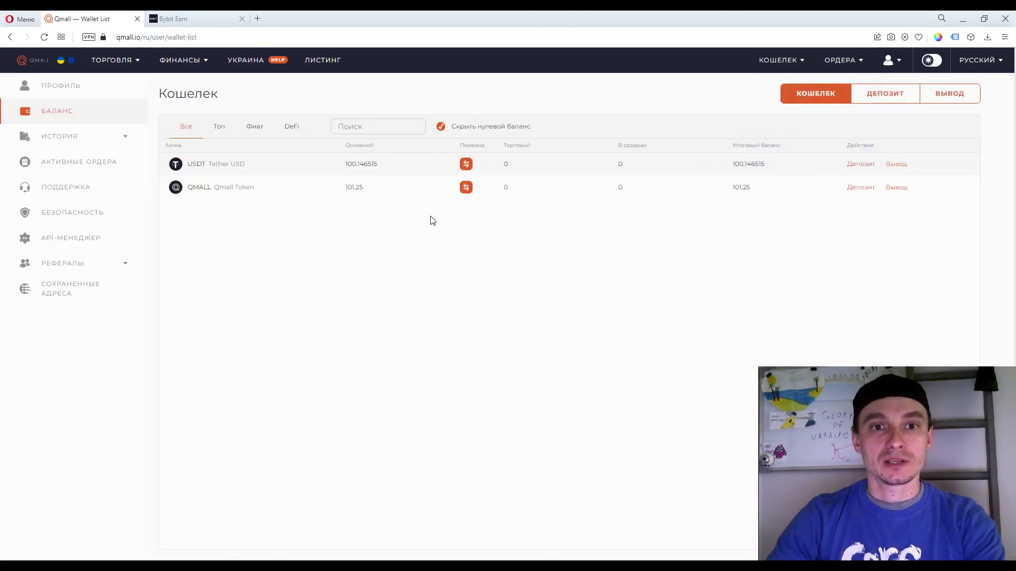
pyautogui.click(465, 186)
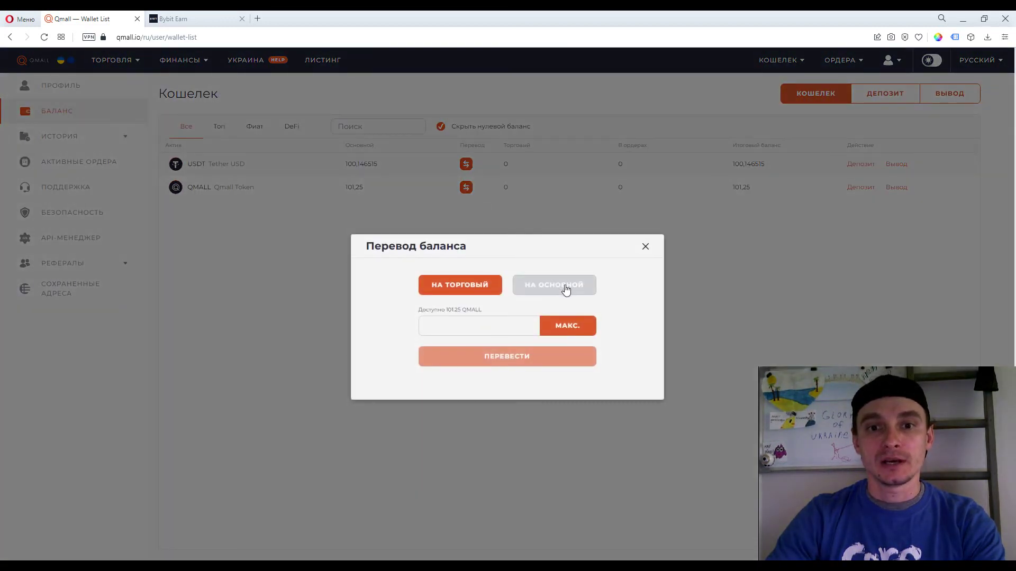
pyautogui.click(560, 326)
pyautogui.click(547, 359)
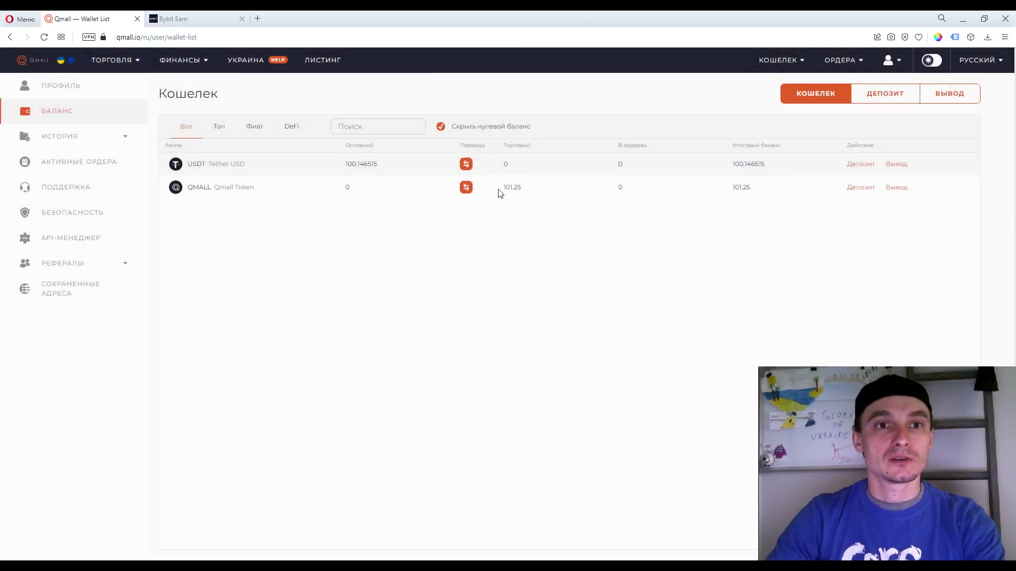
pyautogui.click(10, 37)
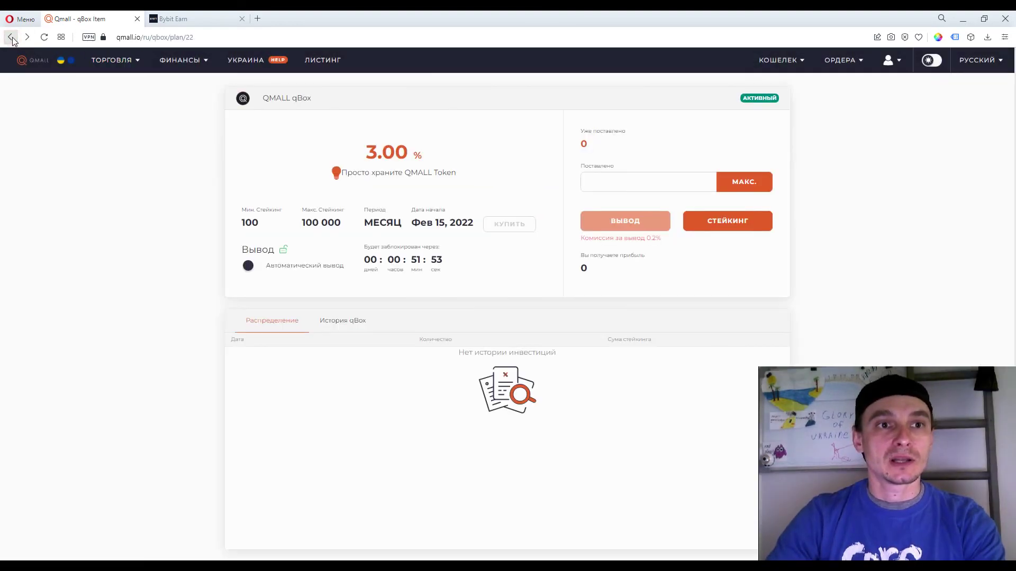
pyautogui.click(757, 182)
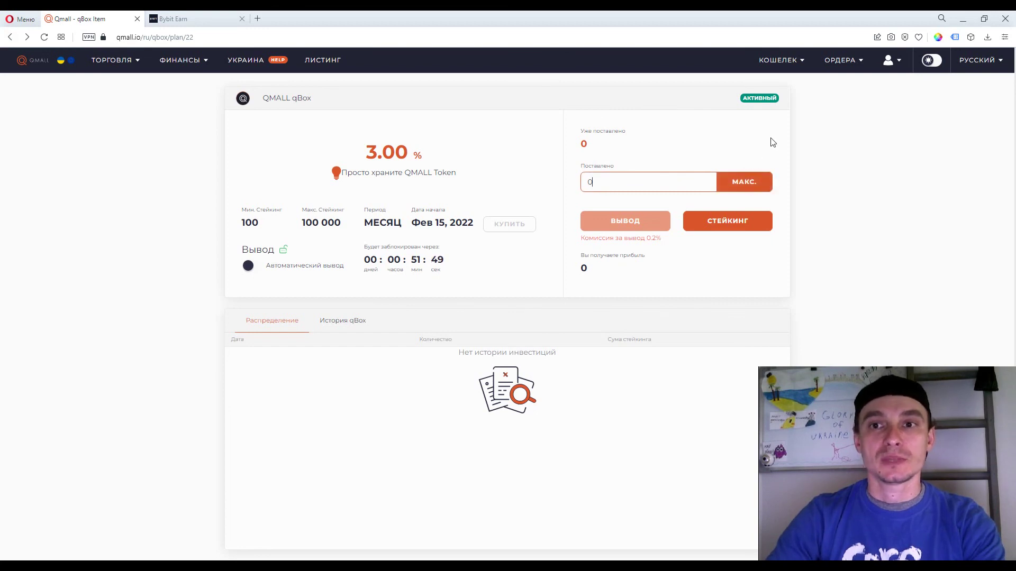
# Transfer the full 101,25 QMALL from the trading balance back to the main balance.
pyautogui.click(788, 84)
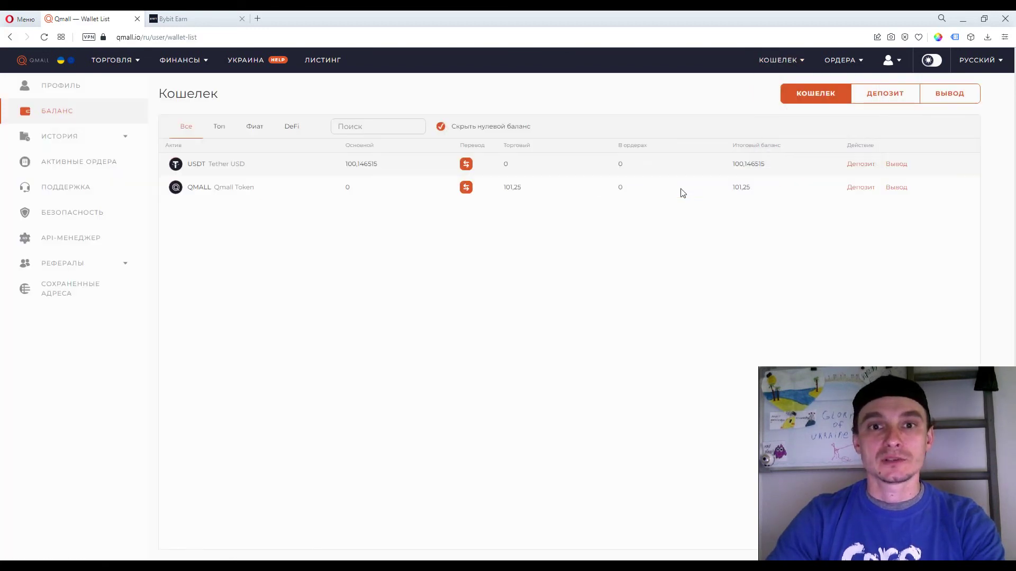
pyautogui.click(465, 187)
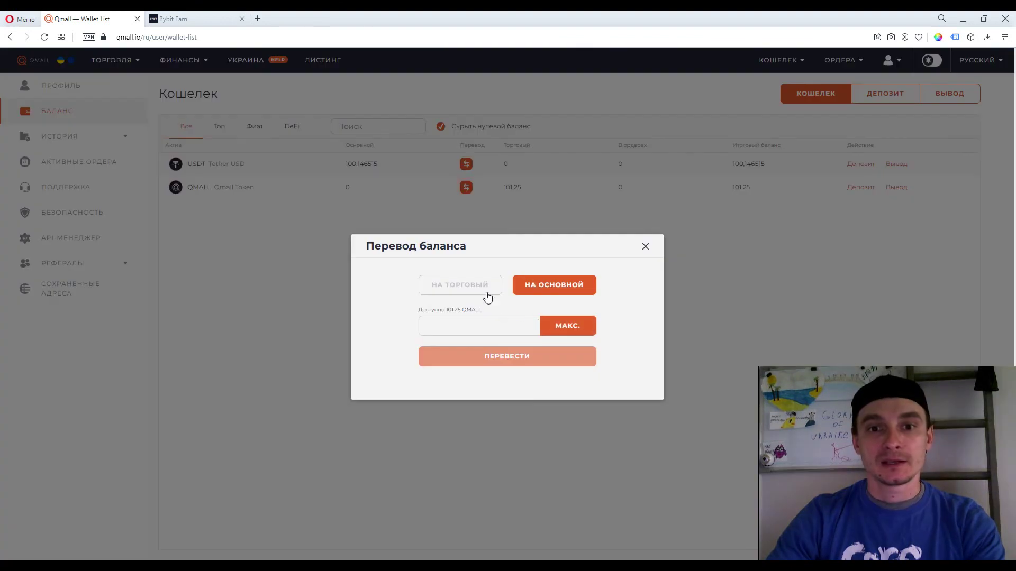
pyautogui.click(565, 326)
pyautogui.click(528, 357)
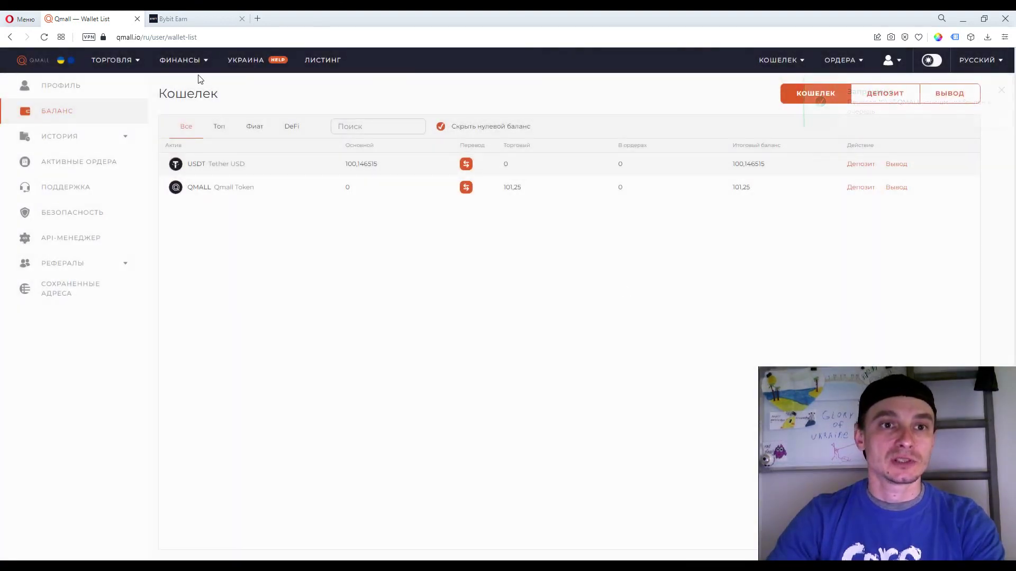
# Open the QMALL qBox plan and stake the maximum available amount of 101,25 QMALL.
pyautogui.moveTo(195, 63)
pyautogui.click(195, 118)
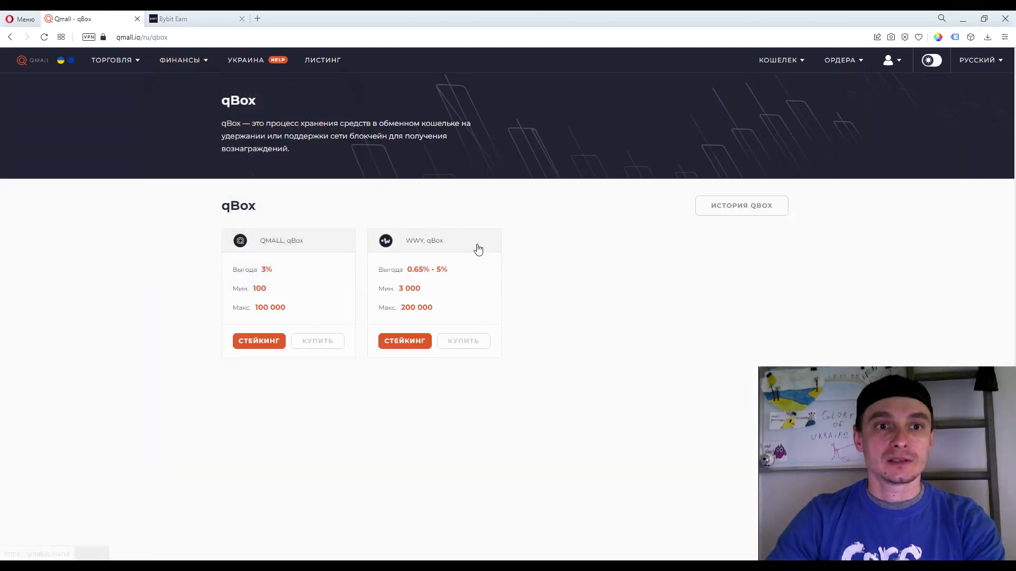
pyautogui.click(295, 289)
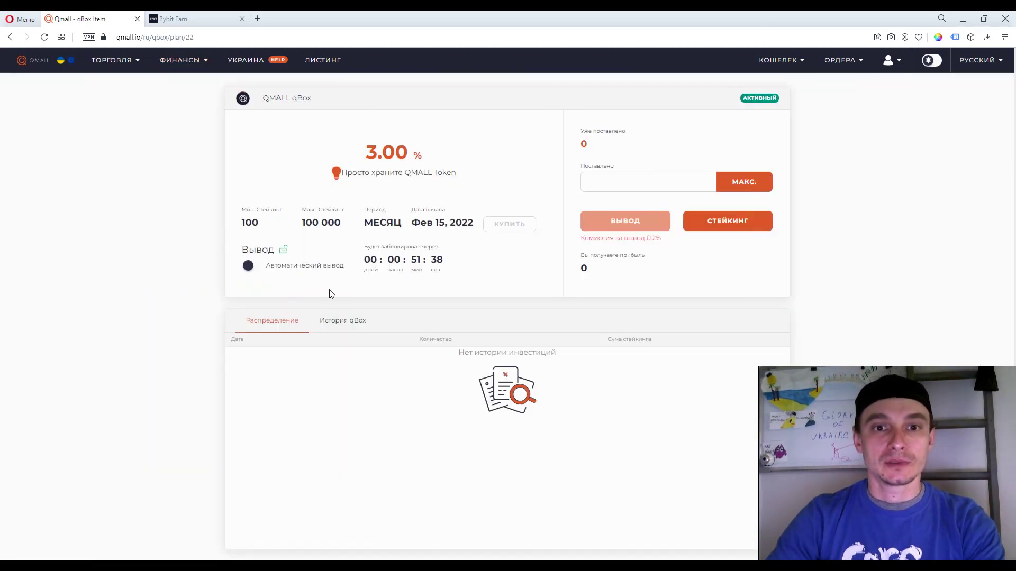
pyautogui.click(725, 185)
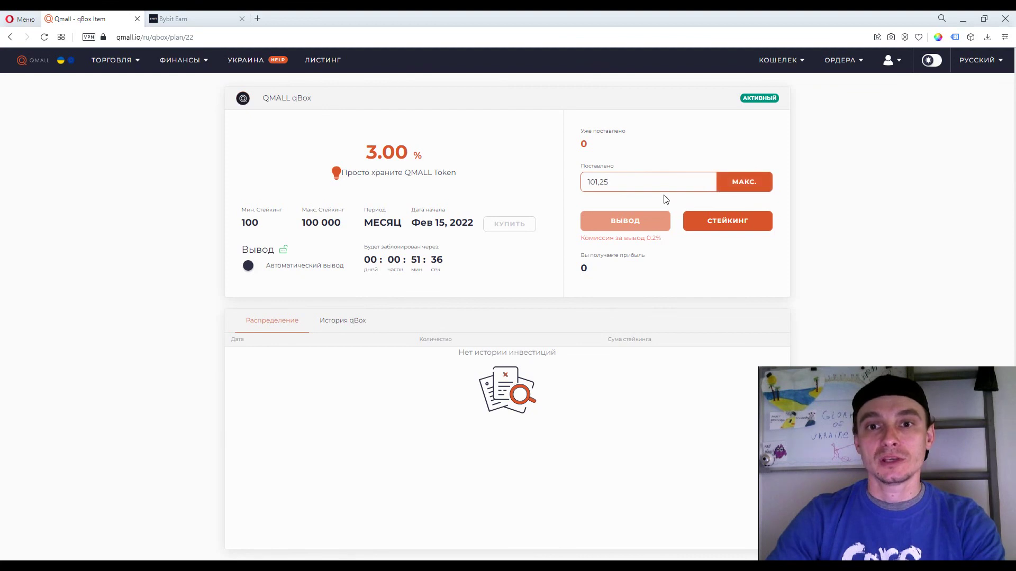
pyautogui.click(718, 219)
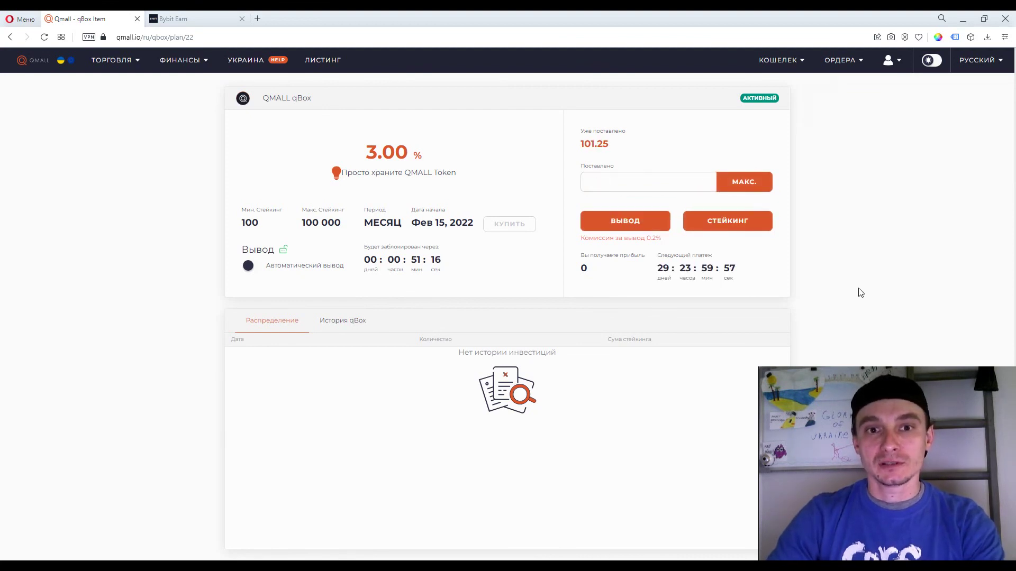
# Fill the QMALL plan's amount with the maximum, 101,25, and examine the countdown to the next payment.
pyautogui.click(688, 179)
pyautogui.click(860, 239)
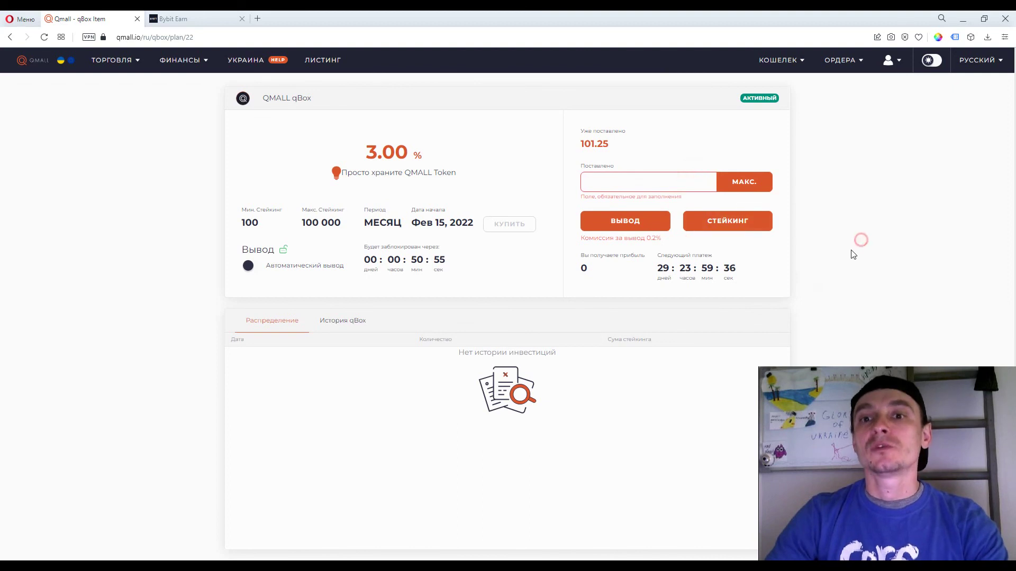
pyautogui.click(744, 181)
pyautogui.click(893, 244)
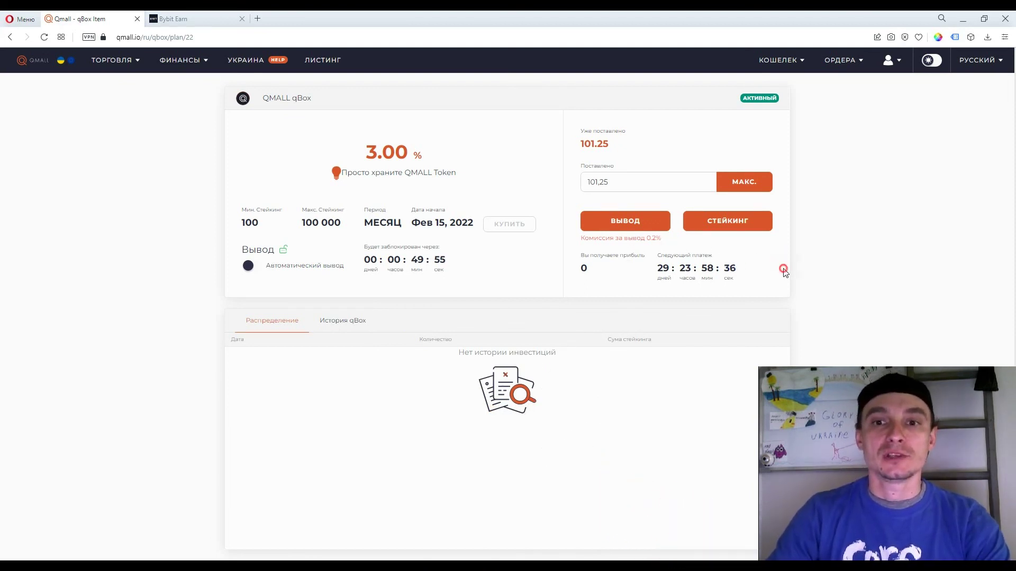
pyautogui.doubleClick(658, 271)
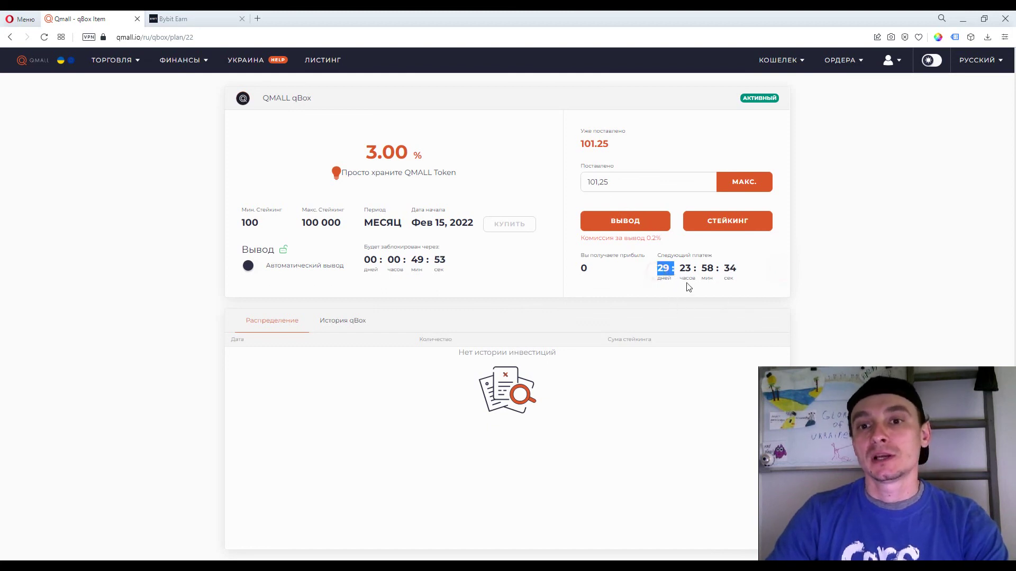
pyautogui.click(774, 298)
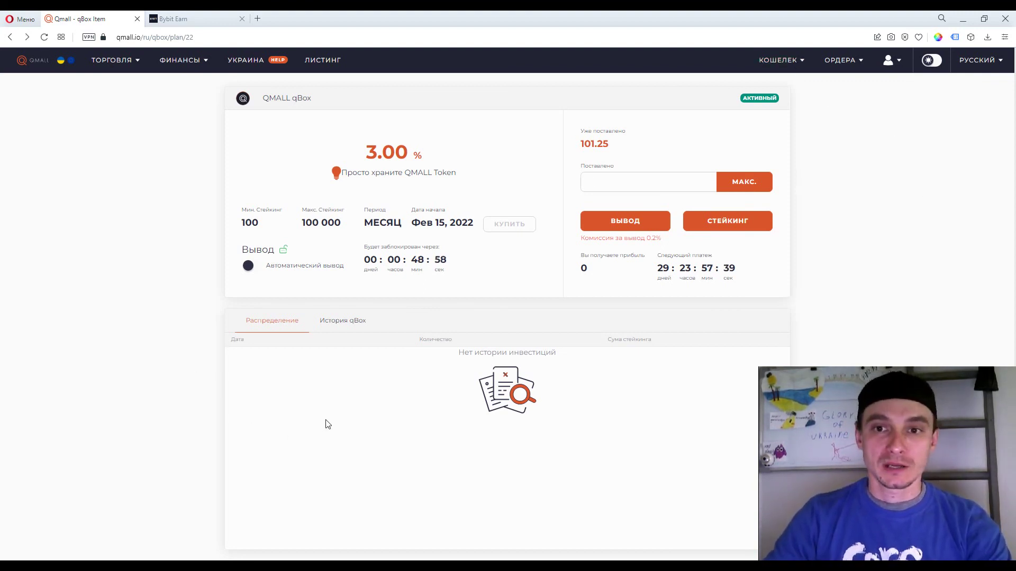
# Examine the amount, commission and type of the staking entry in the plan's qBox history, and reload the page.
pyautogui.click(351, 321)
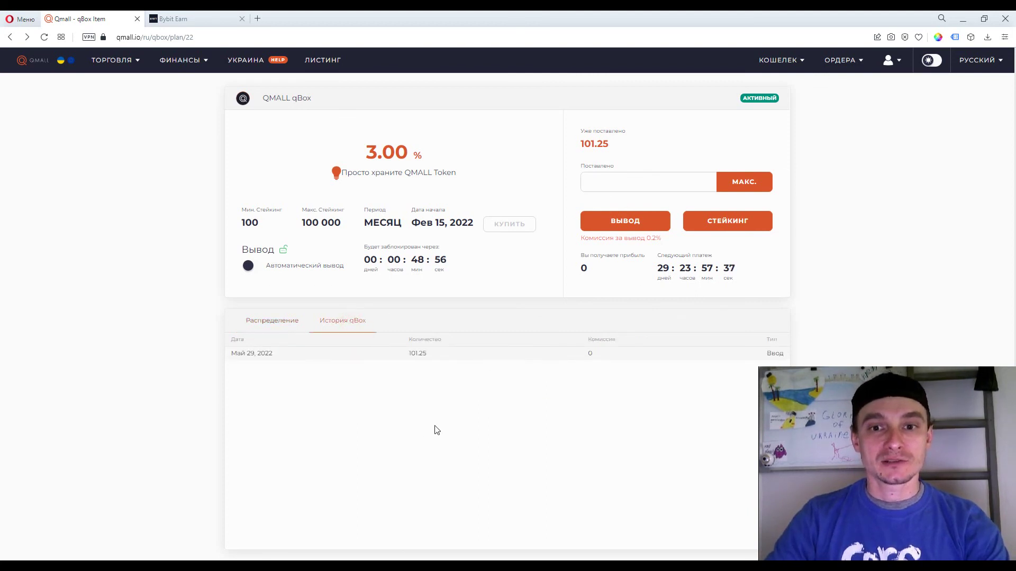
pyautogui.scroll(-1, 452, 422)
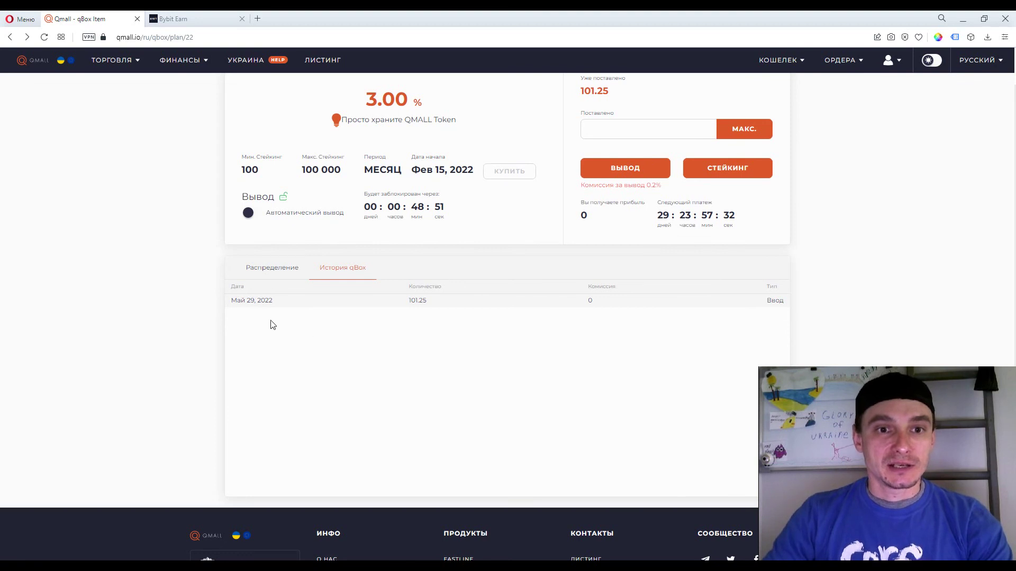
pyautogui.moveTo(405, 299); pyautogui.dragTo(429, 301)
pyautogui.moveTo(557, 308); pyautogui.dragTo(594, 306)
pyautogui.click(618, 302)
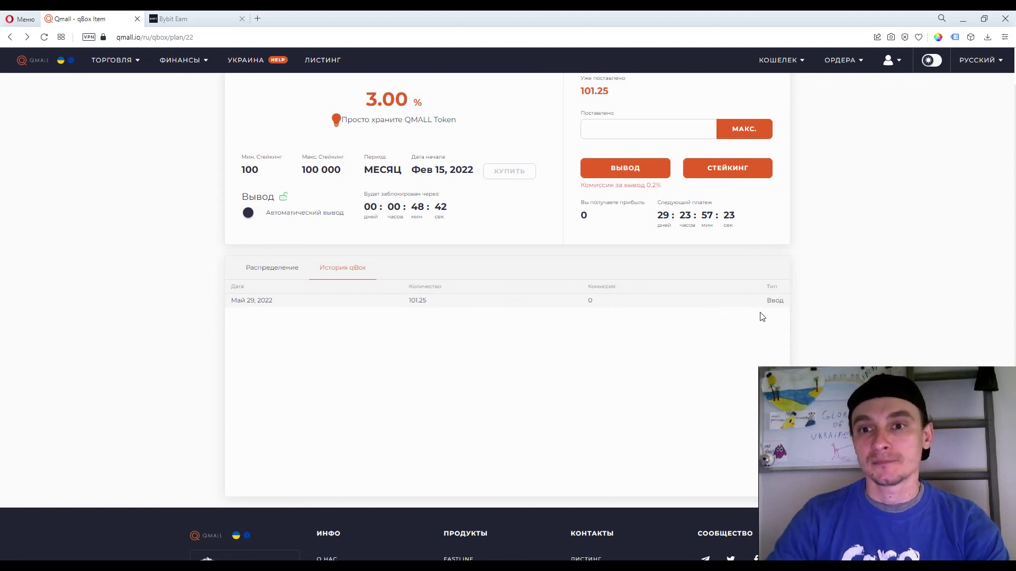
pyautogui.doubleClick(774, 300)
pyautogui.click(674, 348)
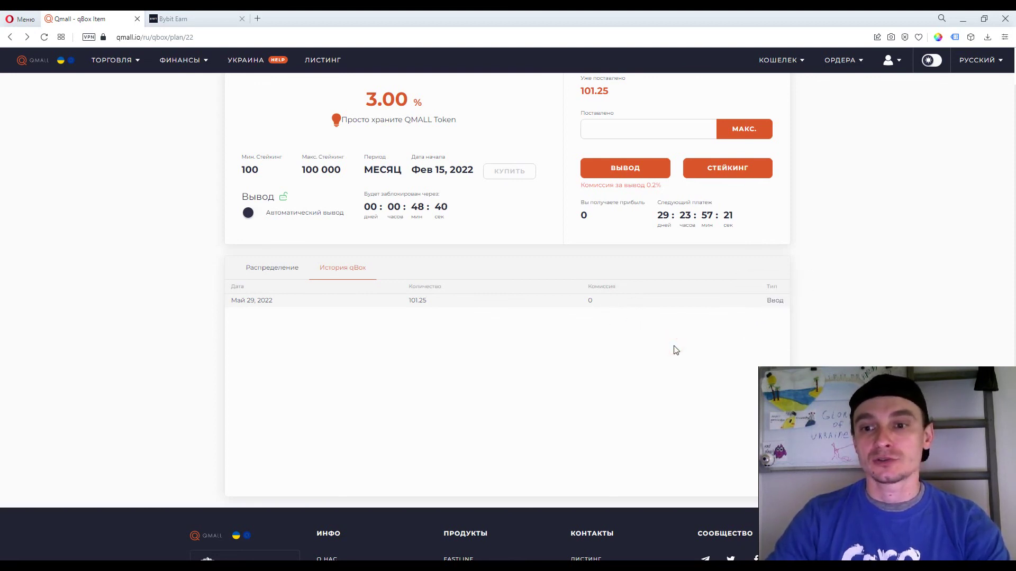
pyautogui.press('F5')
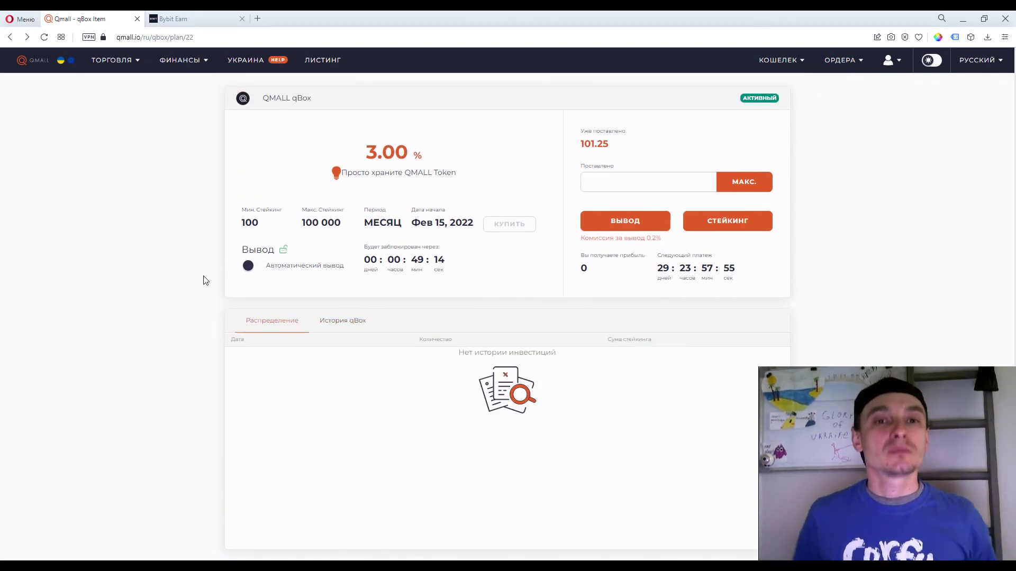